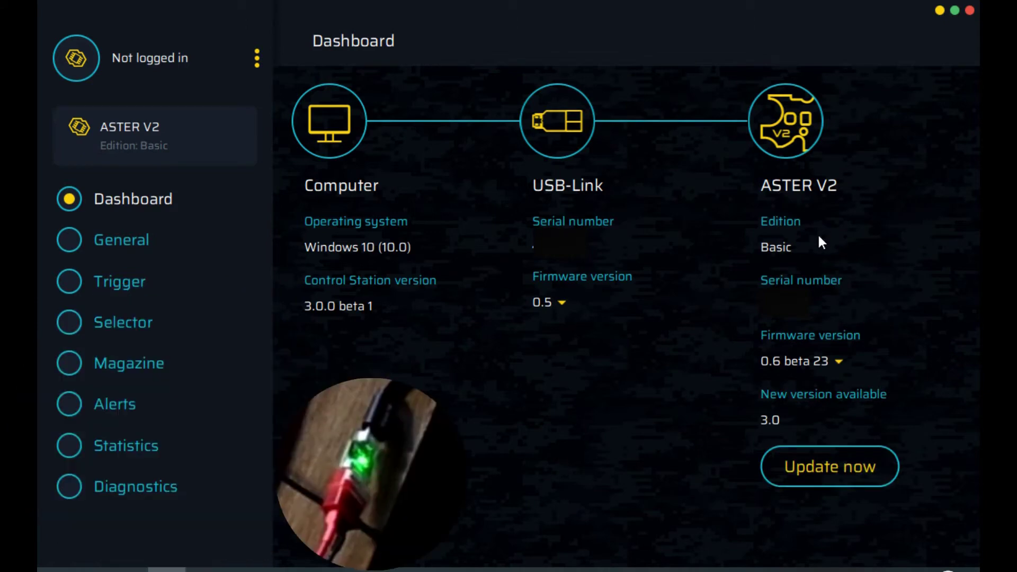
# Install ASTER V2 firmware 3.0, replacing version 0.6 beta 23
pyautogui.click(820, 464)
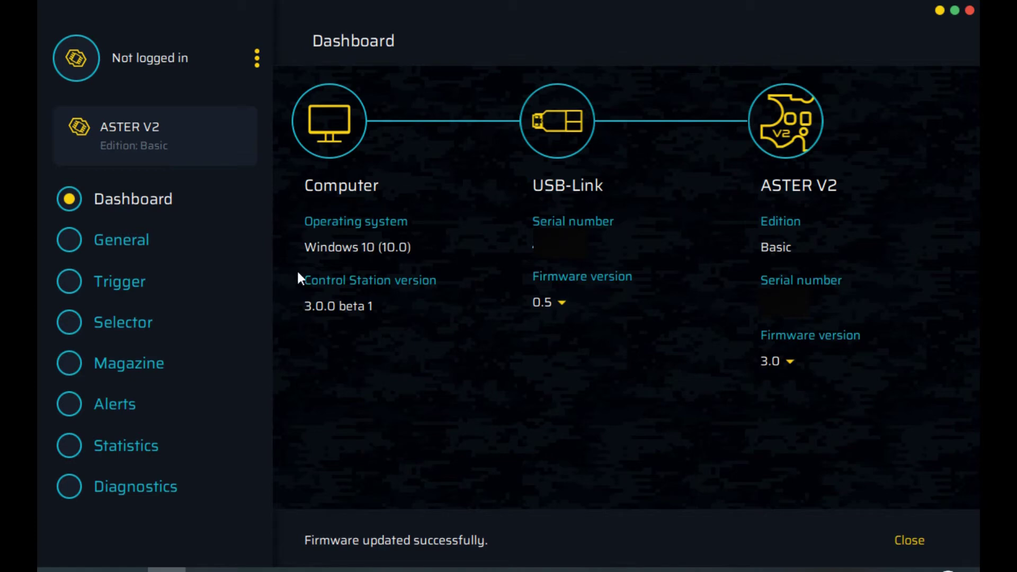
# Review the General settings (LiPo protection 3.2 V, cycle detection On), then move on to the Trigger page
pyautogui.click(71, 243)
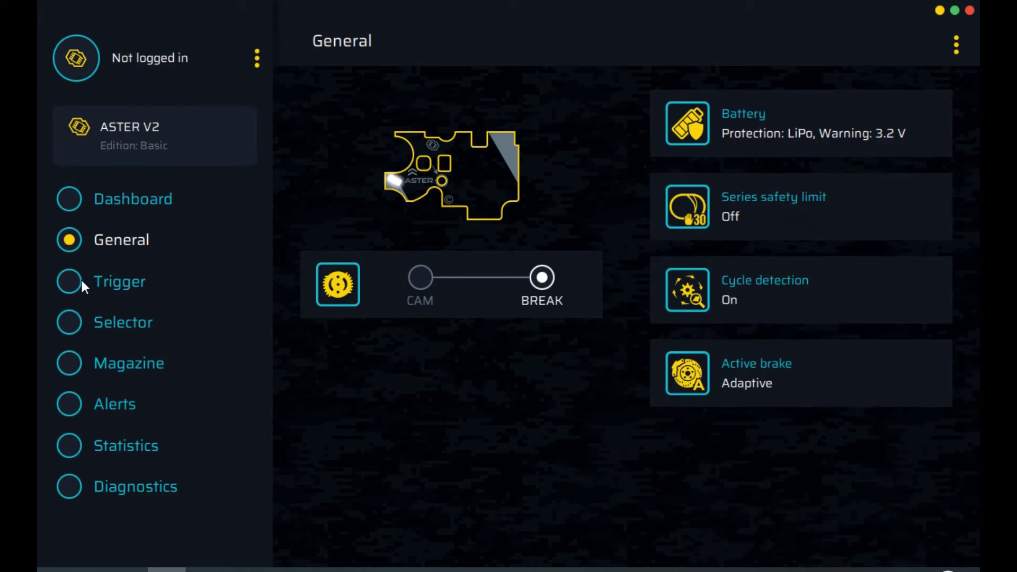
pyautogui.click(82, 281)
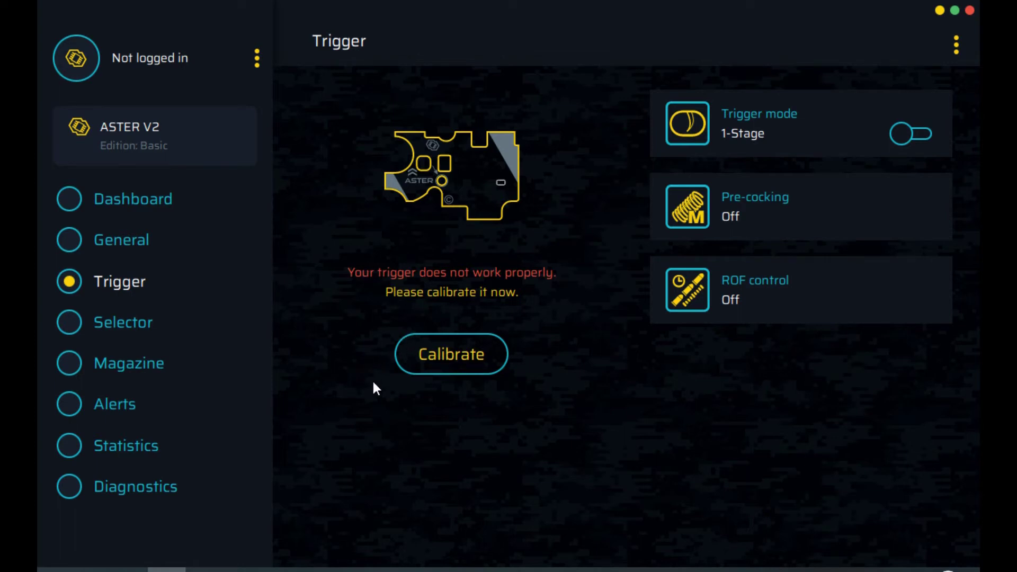
# Calibrate the trigger by pulling and releasing it, giving a trigger sensitivity of 34
pyautogui.click(459, 357)
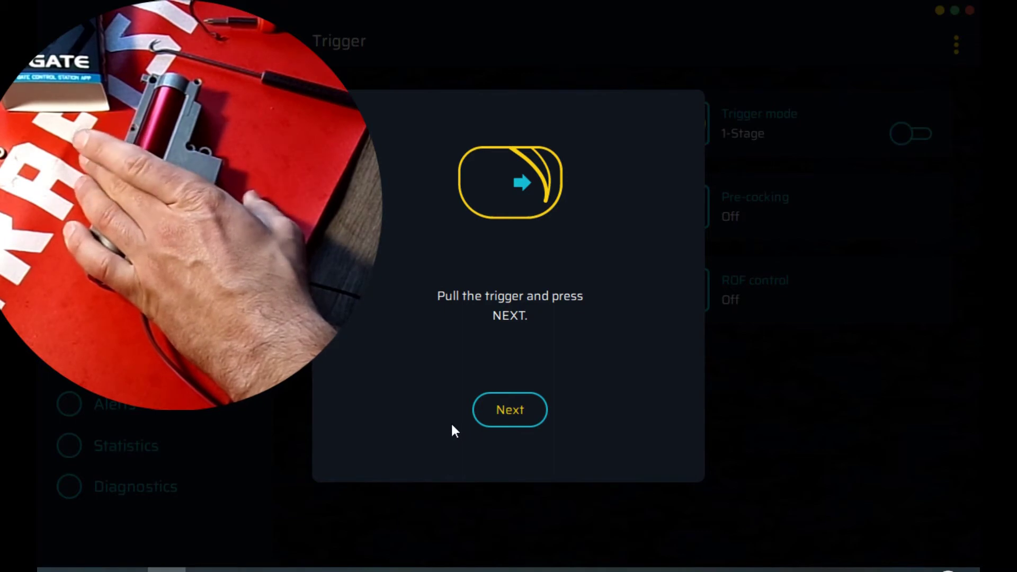
pyautogui.click(513, 410)
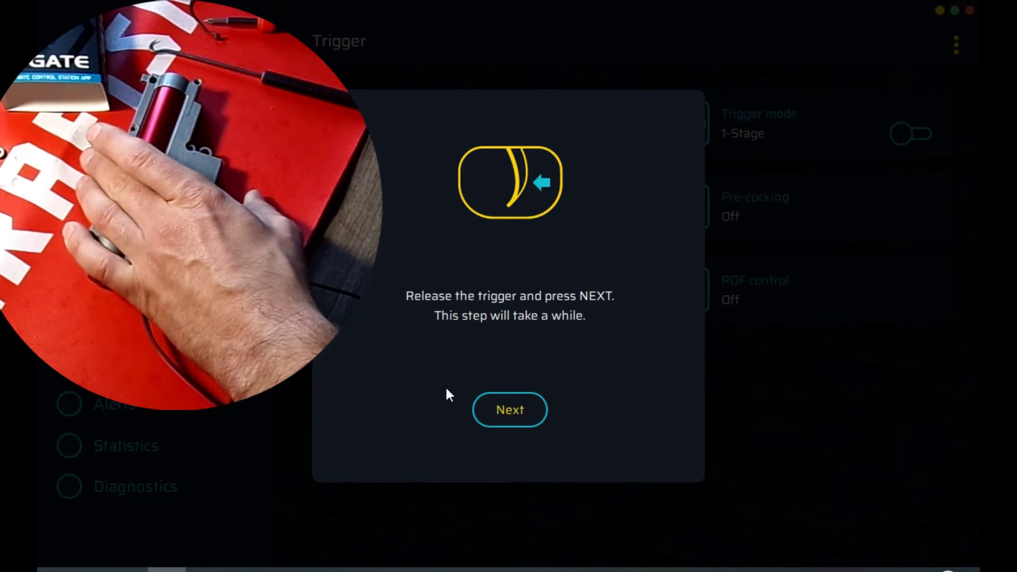
pyautogui.click(497, 417)
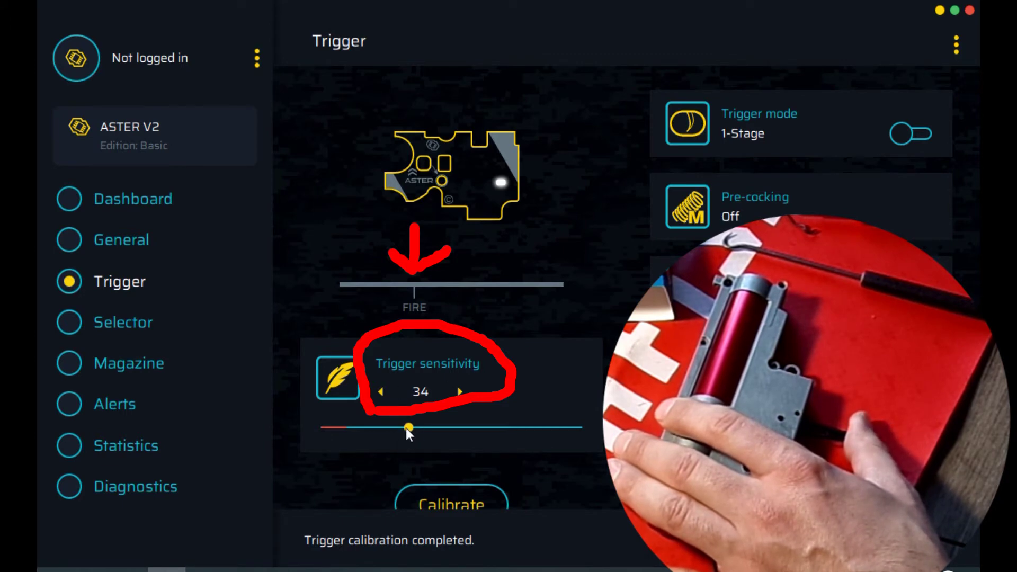
# Adjust the trigger sensitivity slider between 21 and 72, settling at 30
pyautogui.moveTo(409, 427); pyautogui.dragTo(376, 427)
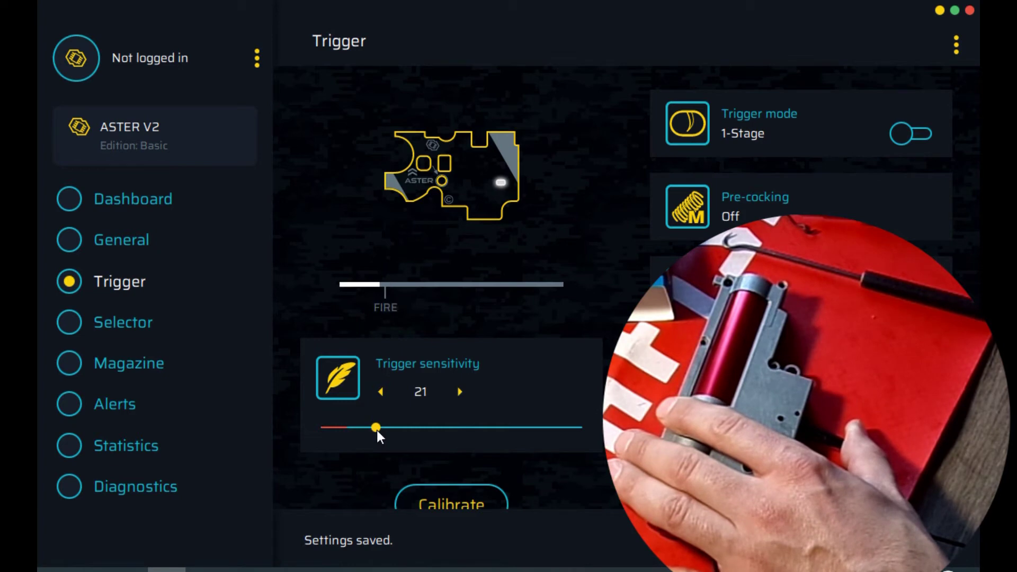
pyautogui.moveTo(377, 427); pyautogui.dragTo(504, 427)
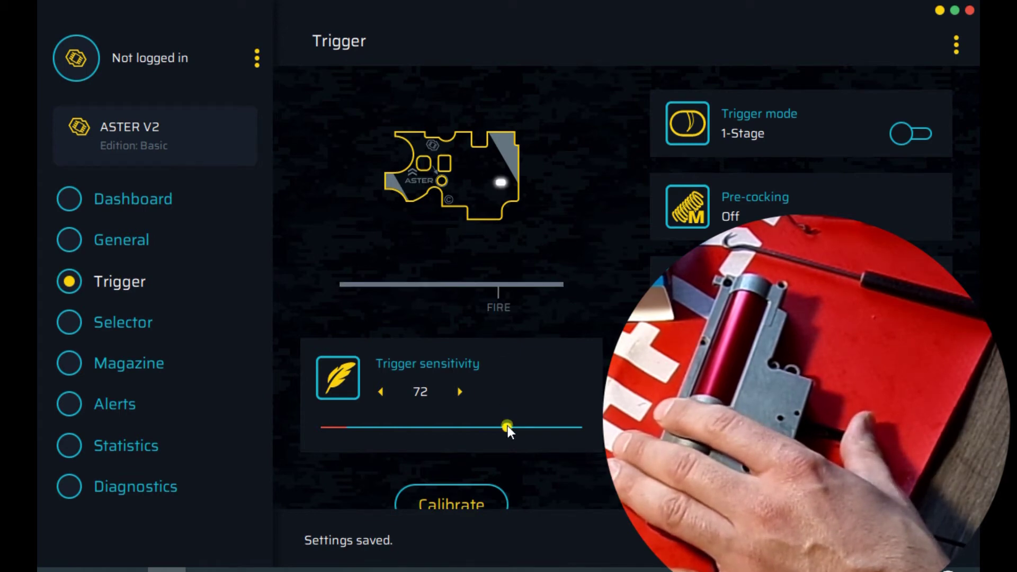
pyautogui.moveTo(507, 425); pyautogui.dragTo(382, 425)
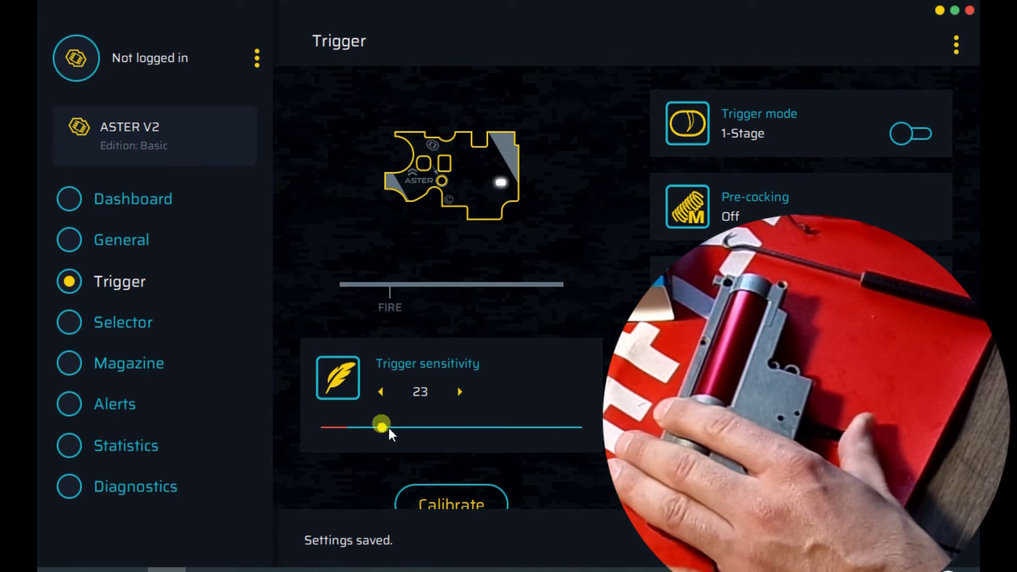
pyautogui.moveTo(390, 430); pyautogui.dragTo(408, 432)
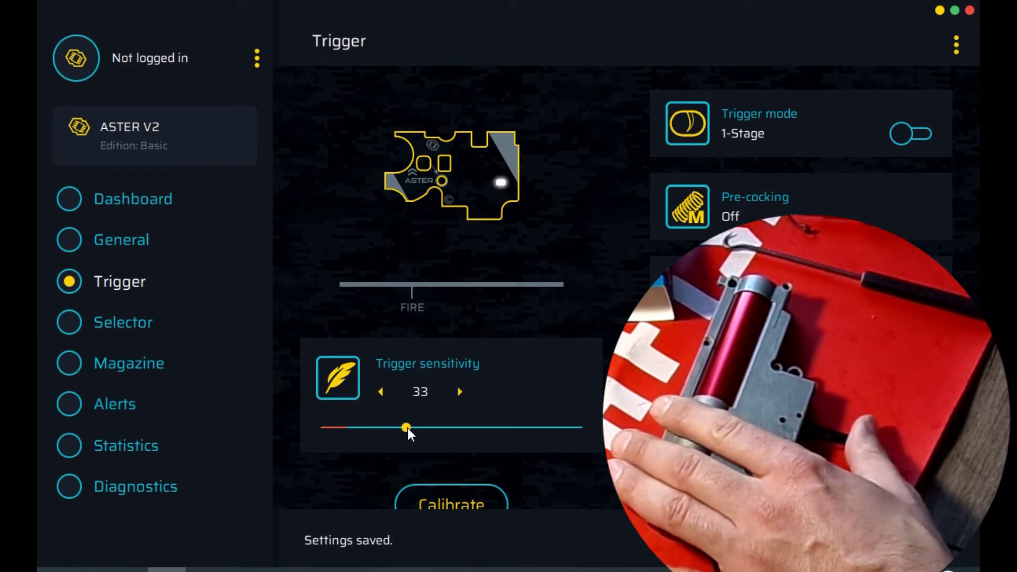
pyautogui.moveTo(408, 428); pyautogui.dragTo(401, 428)
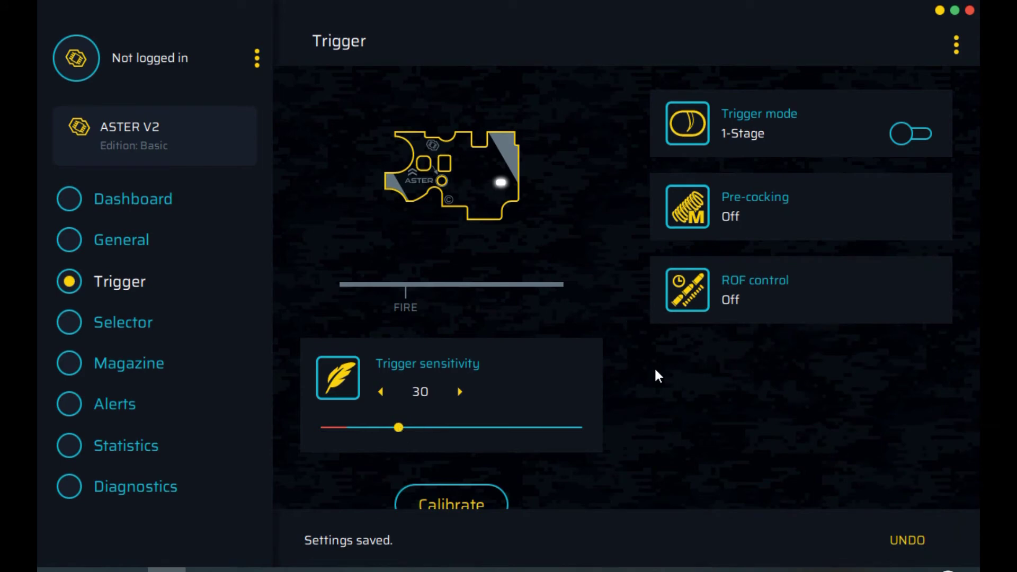
# Show the Pre-cocking settings: pre-cocking Off and selector mode switching disabled
pyautogui.click(692, 209)
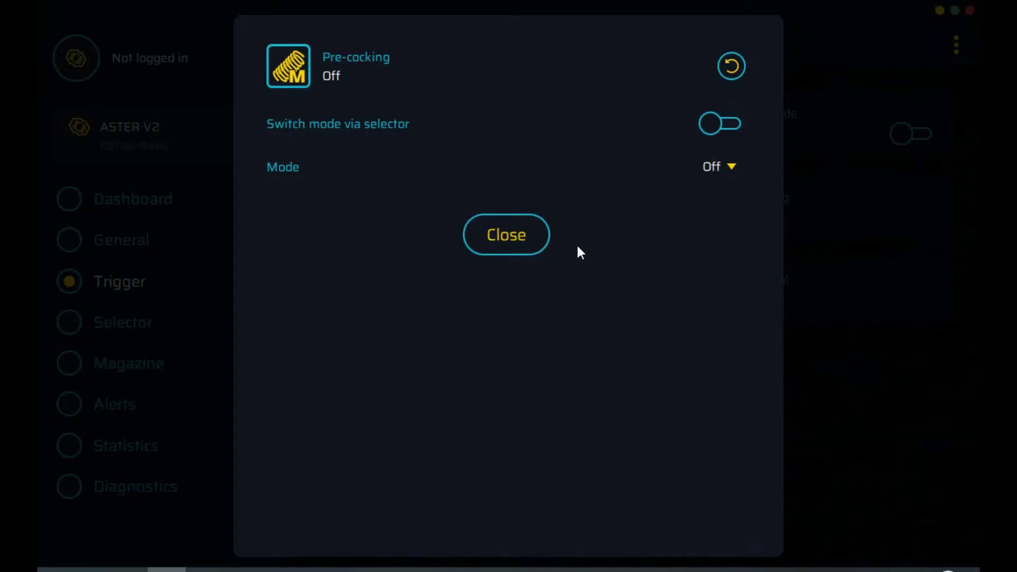
# Set the ROF control type to Manual PWM with a PWM value of 100%
pyautogui.click(520, 232)
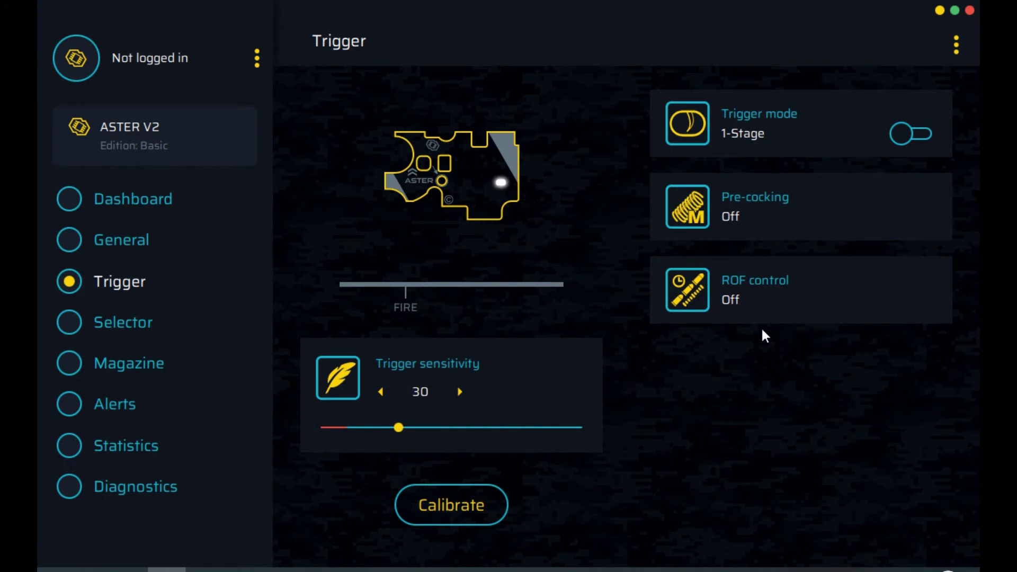
pyautogui.click(752, 299)
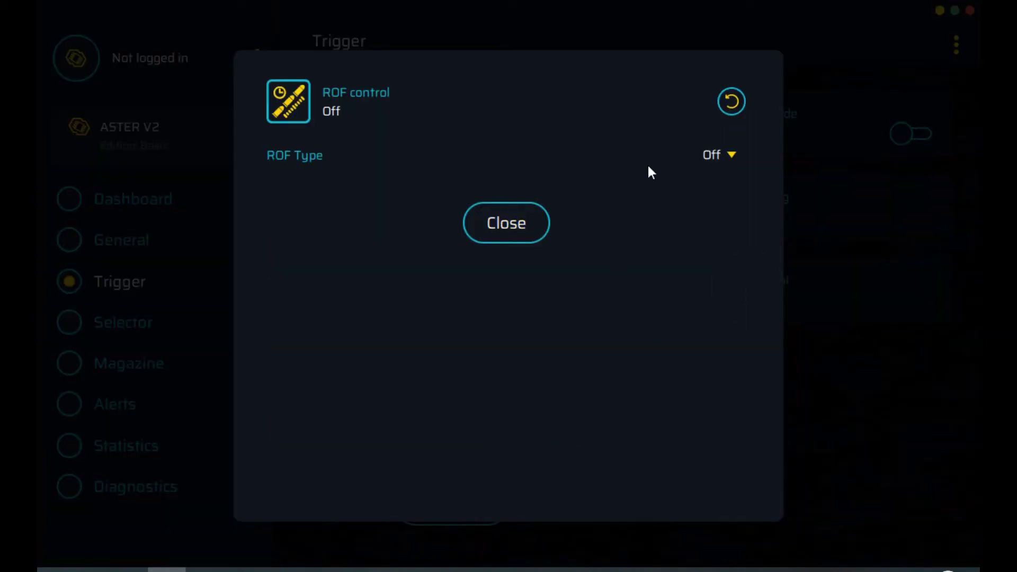
pyautogui.click(727, 155)
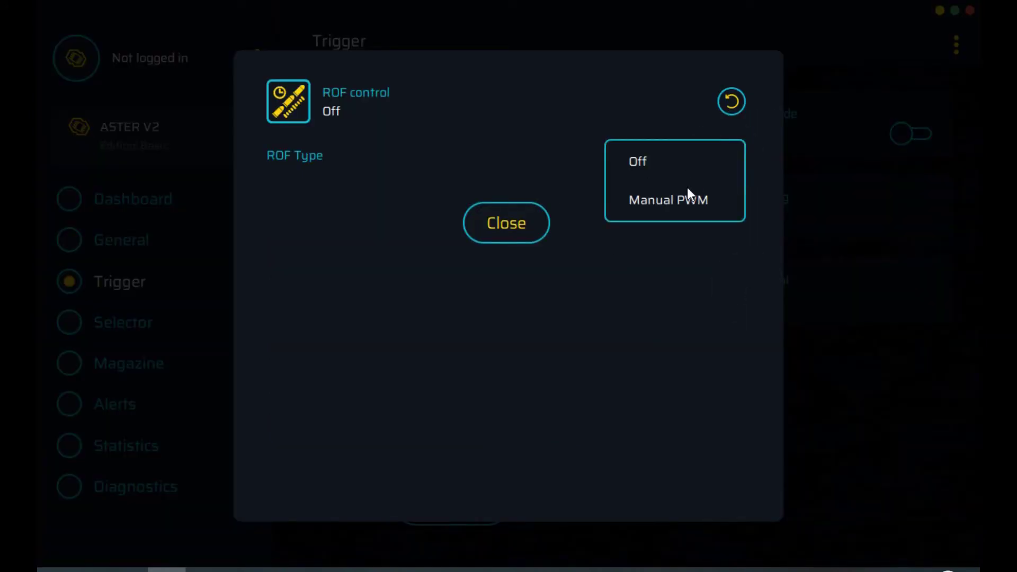
pyautogui.click(679, 201)
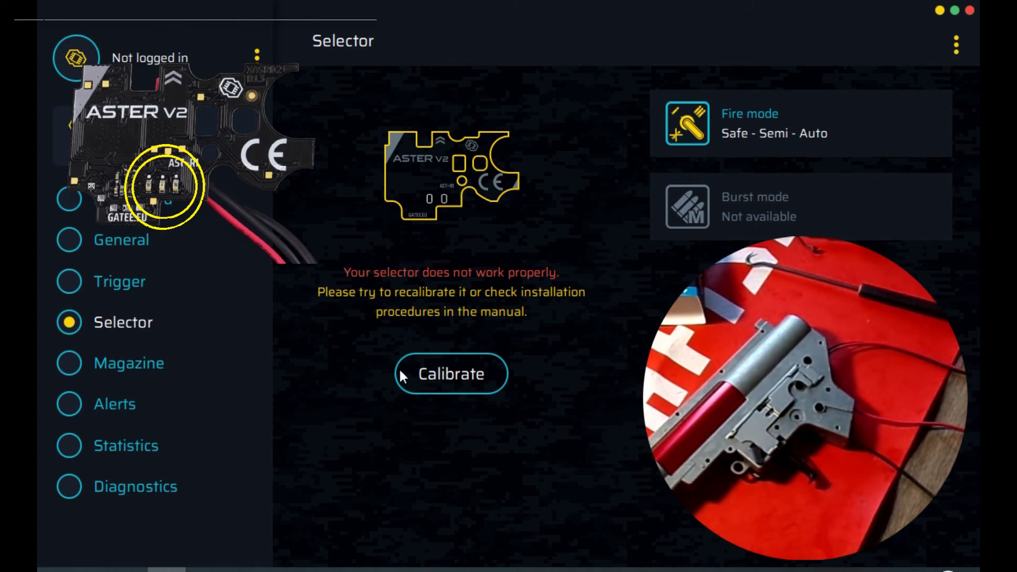
# Recalibrate the fire selector through SAFE, SEMI and AUTO, then view the Magazine settings
pyautogui.click(427, 376)
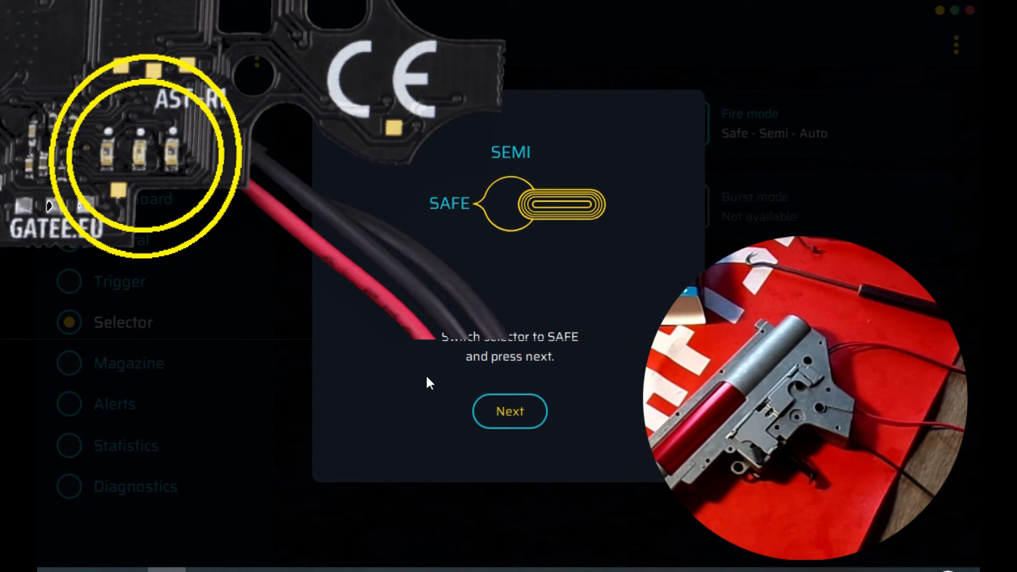
pyautogui.click(501, 409)
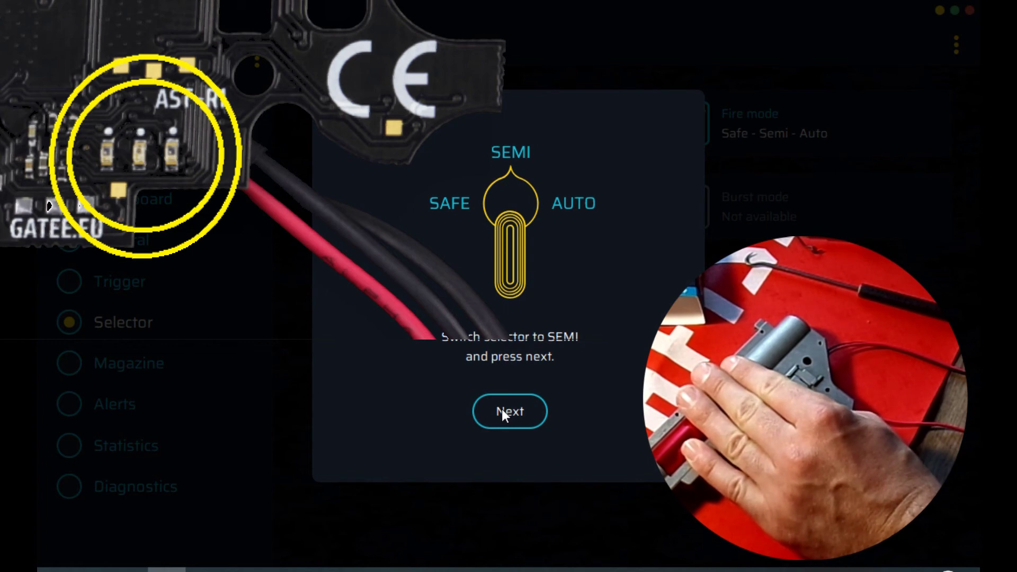
pyautogui.click(501, 411)
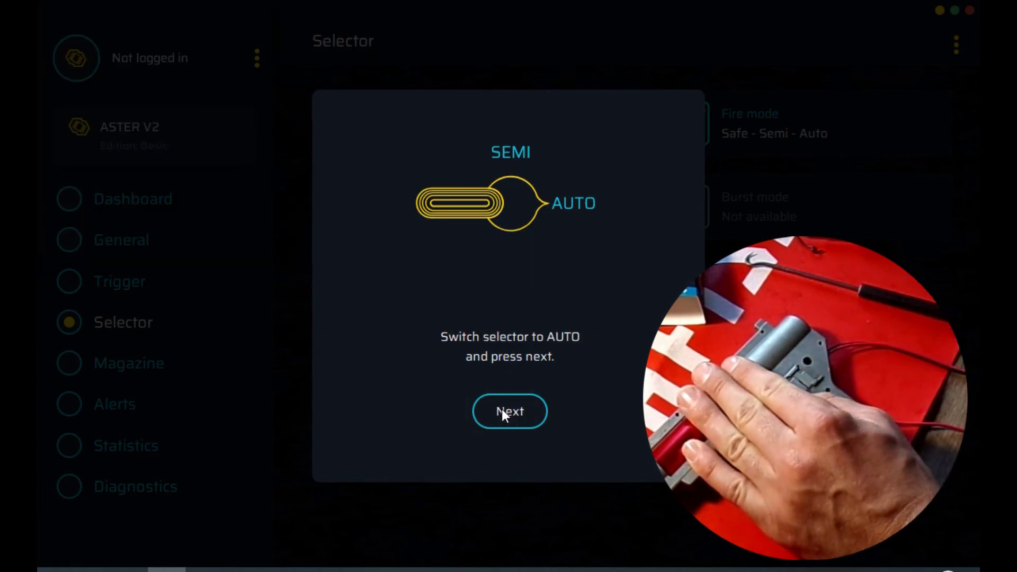
pyautogui.click(501, 411)
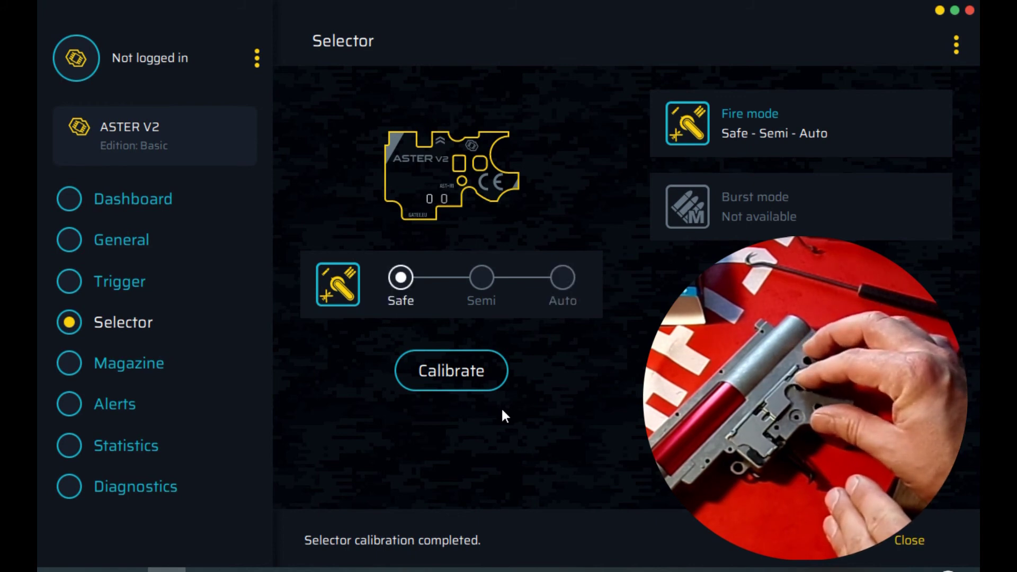
pyautogui.click(77, 358)
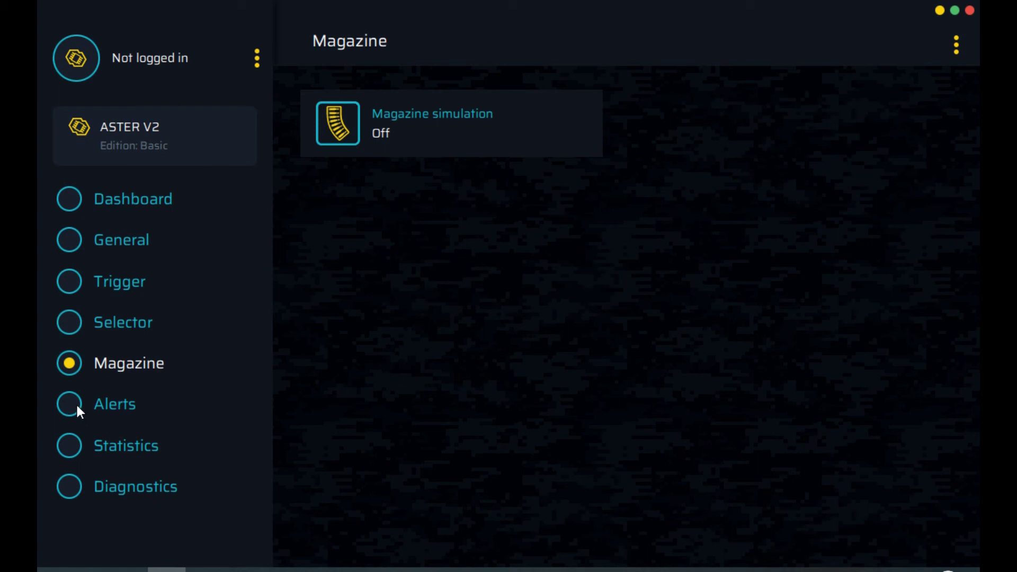
pyautogui.click(386, 112)
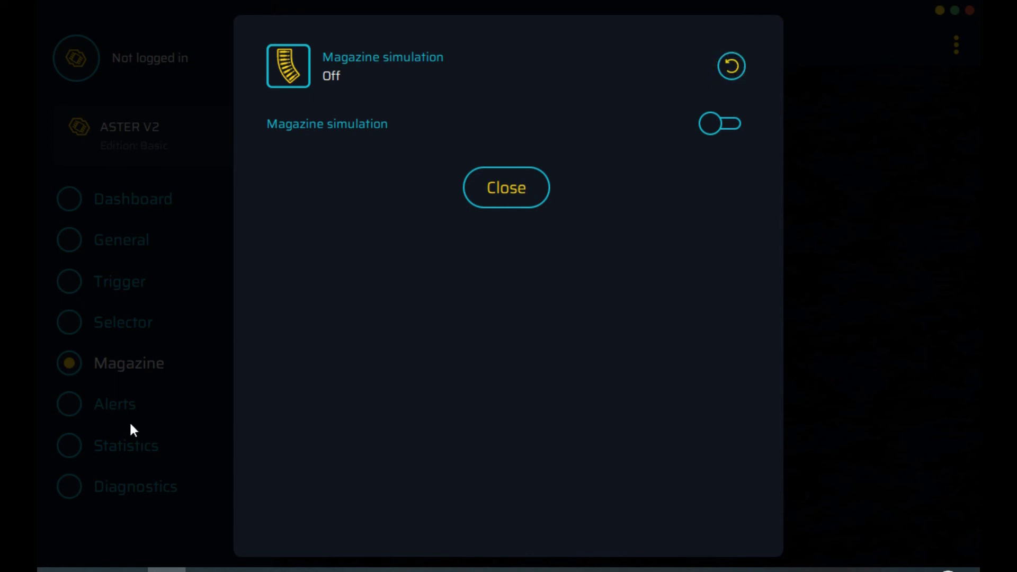
pyautogui.click(524, 180)
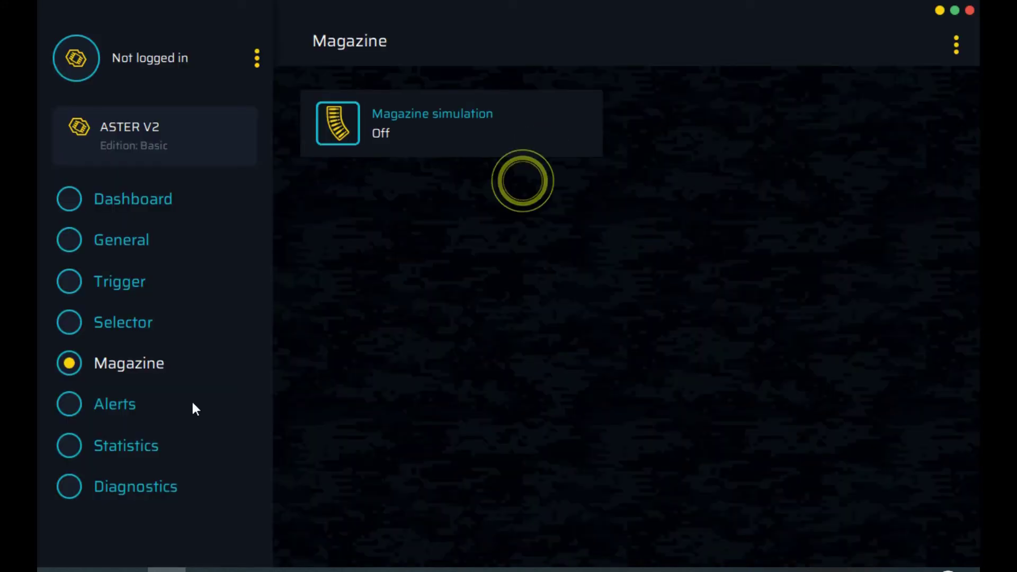
pyautogui.click(69, 407)
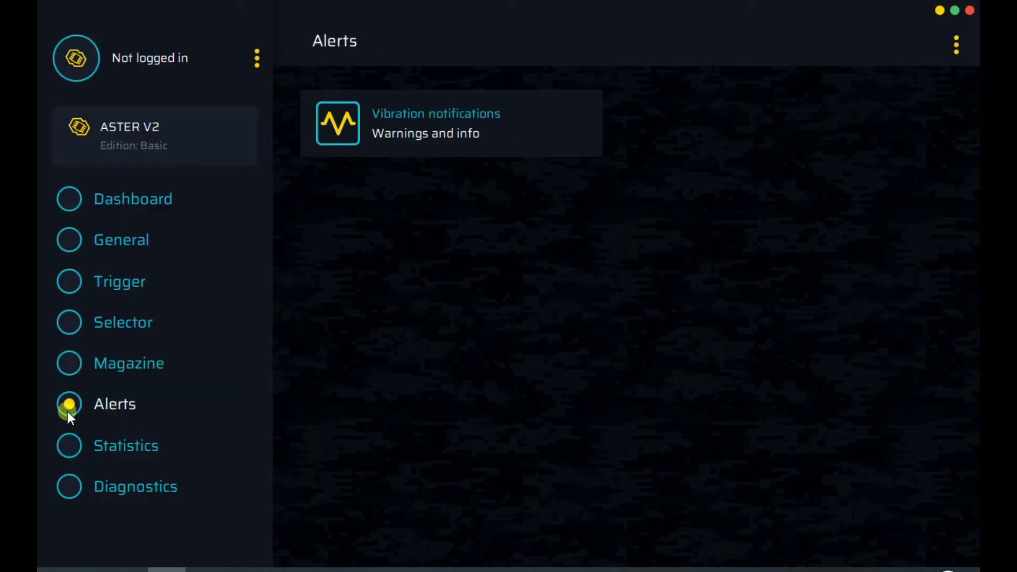
# Try Warnings only, Warnings and info, and Off for vibration notifications, then reset to the default
pyautogui.click(435, 140)
pyautogui.click(676, 127)
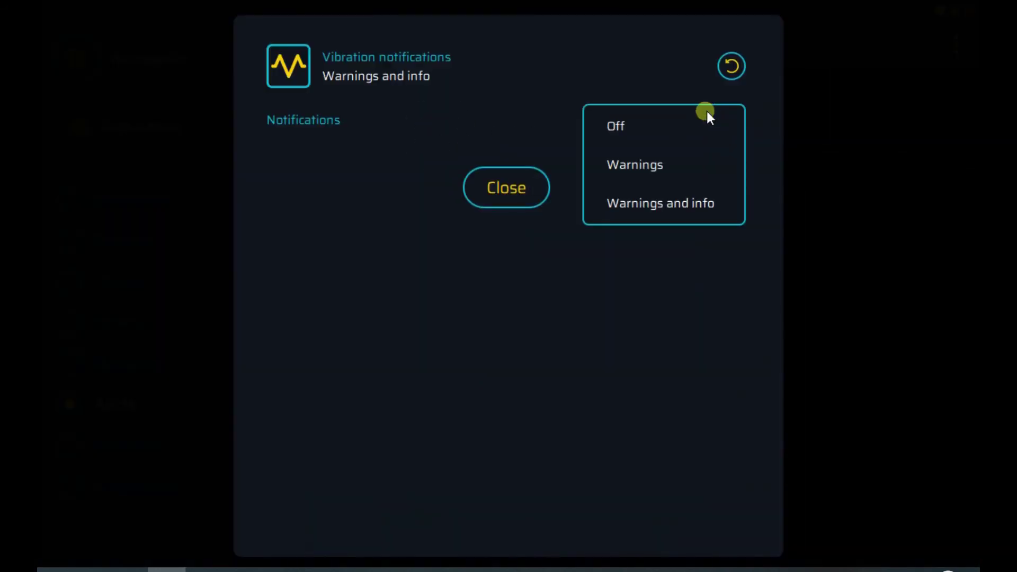
pyautogui.click(649, 168)
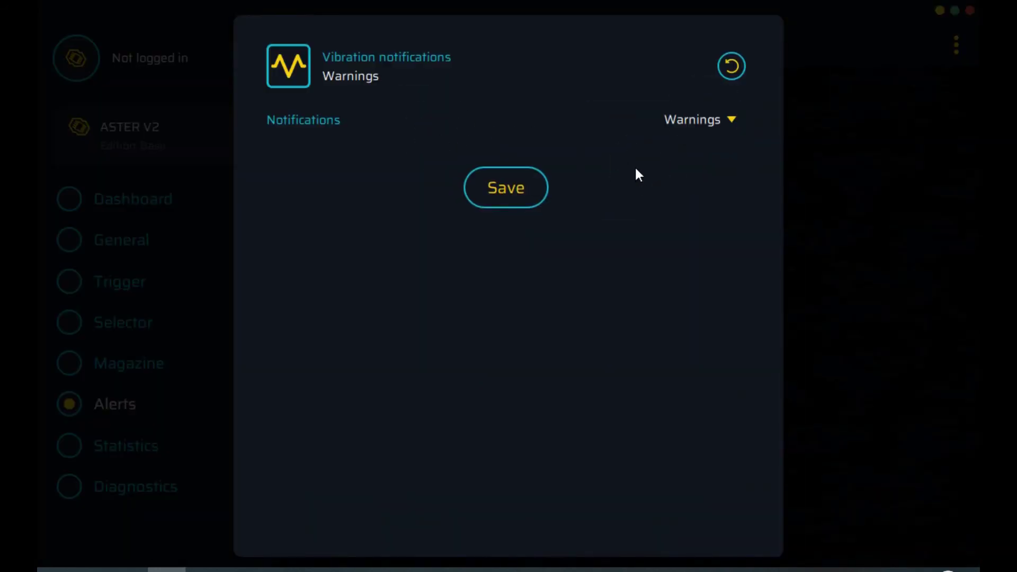
pyautogui.click(733, 123)
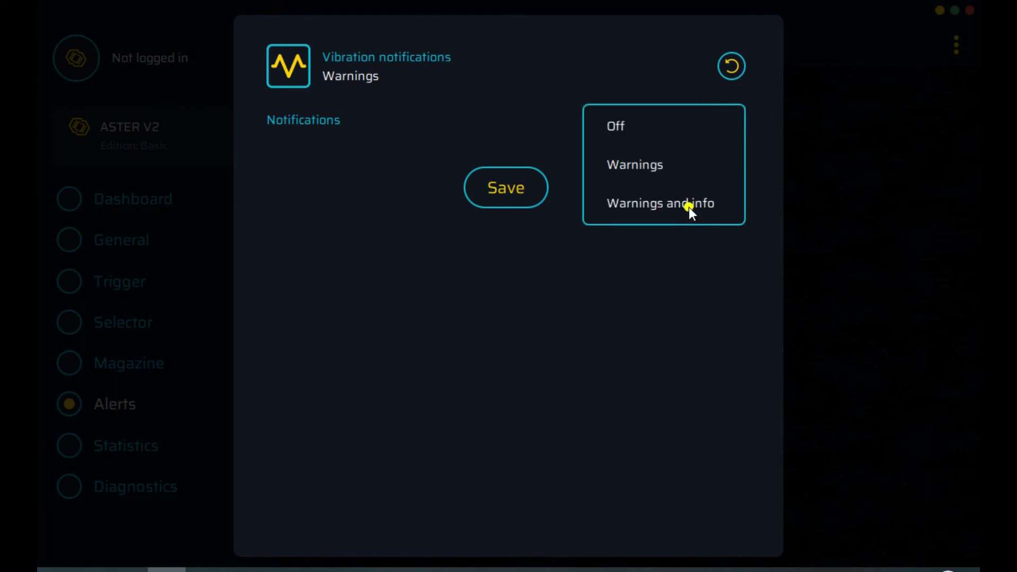
pyautogui.click(689, 206)
pyautogui.click(707, 124)
pyautogui.click(684, 127)
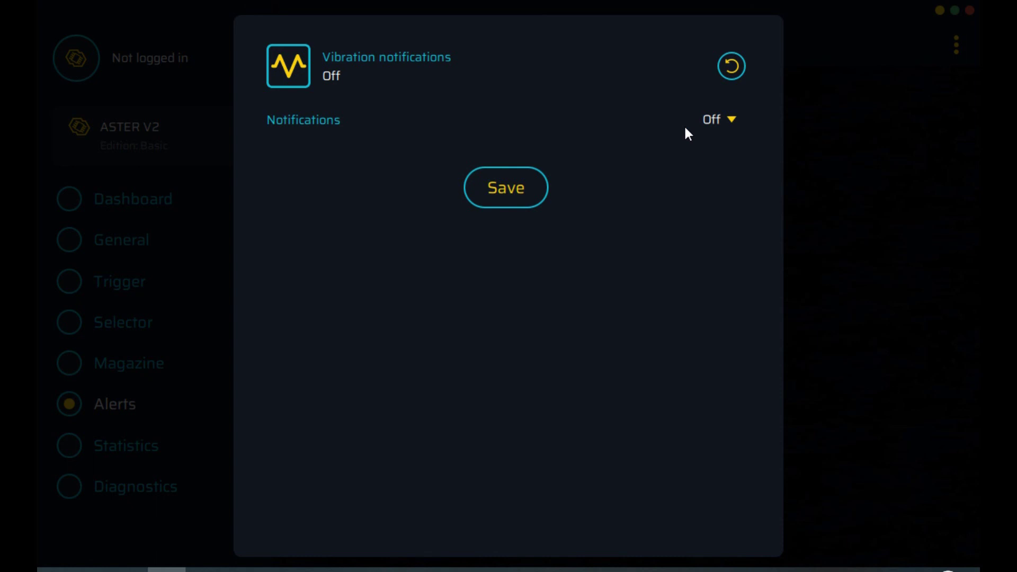
pyautogui.click(733, 67)
pyautogui.click(733, 66)
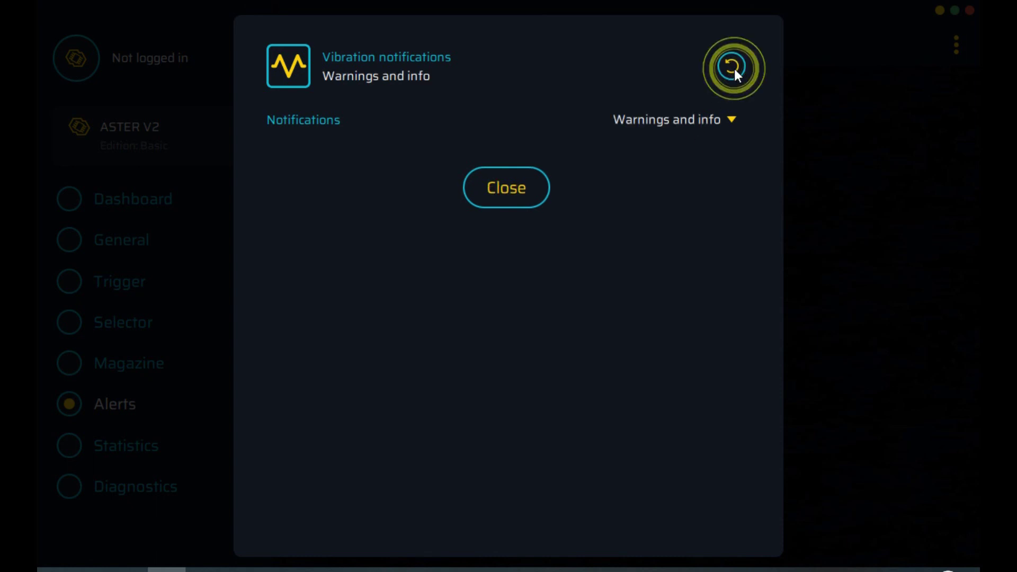
pyautogui.click(522, 186)
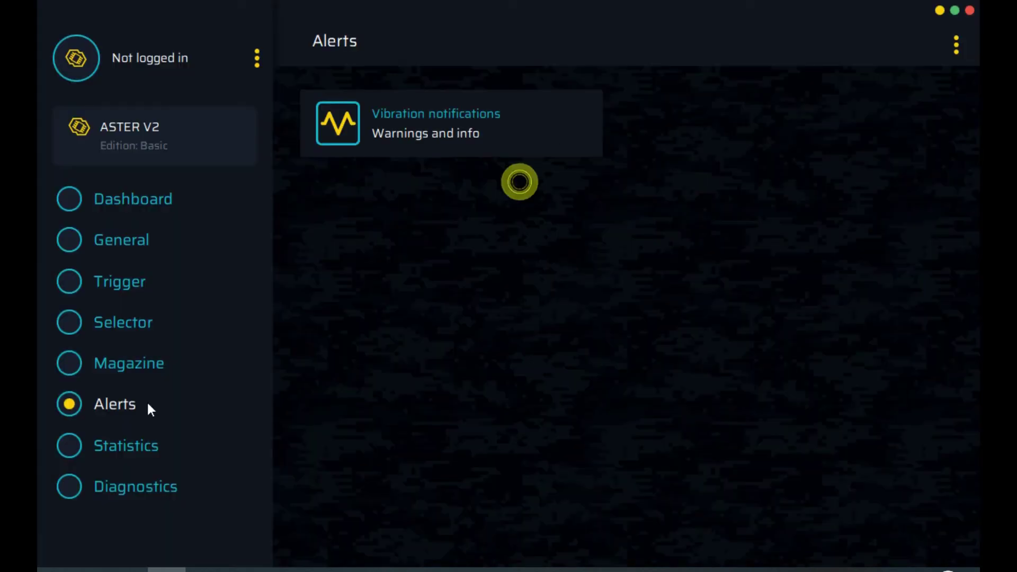
# Check the BB counter and the diagnostics (no errors), then return to the Selector page
pyautogui.click(72, 453)
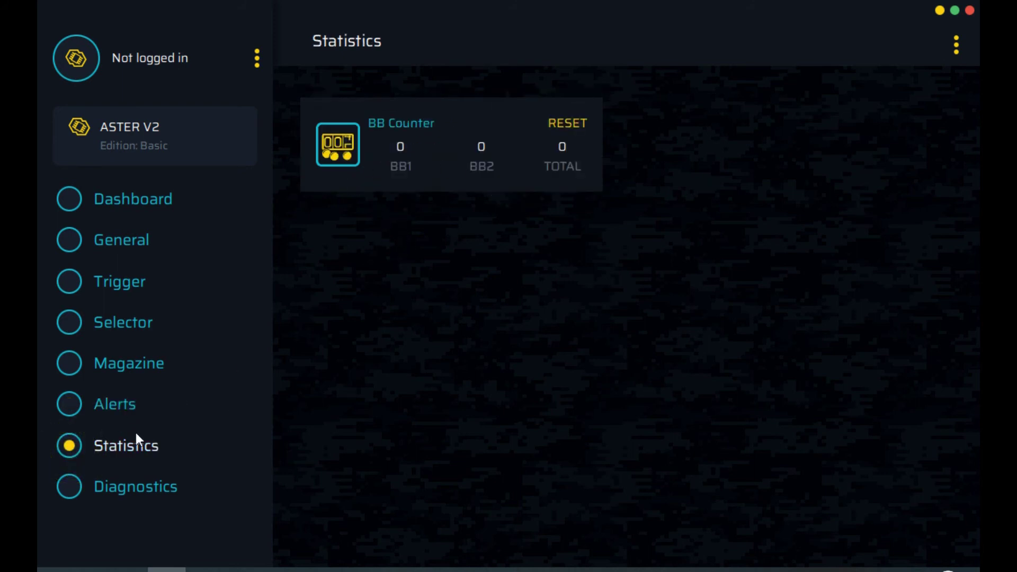
pyautogui.click(68, 486)
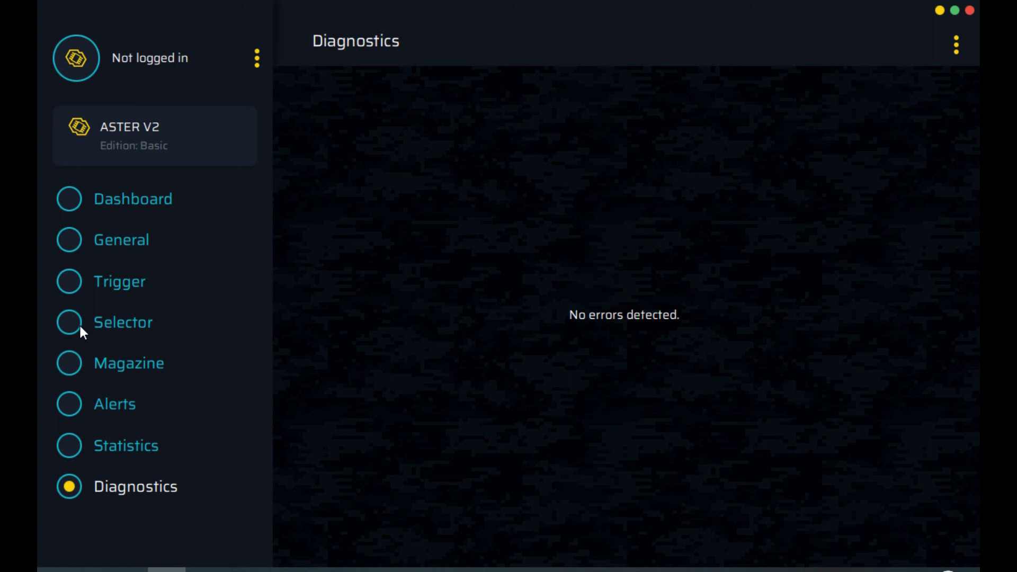
pyautogui.click(178, 331)
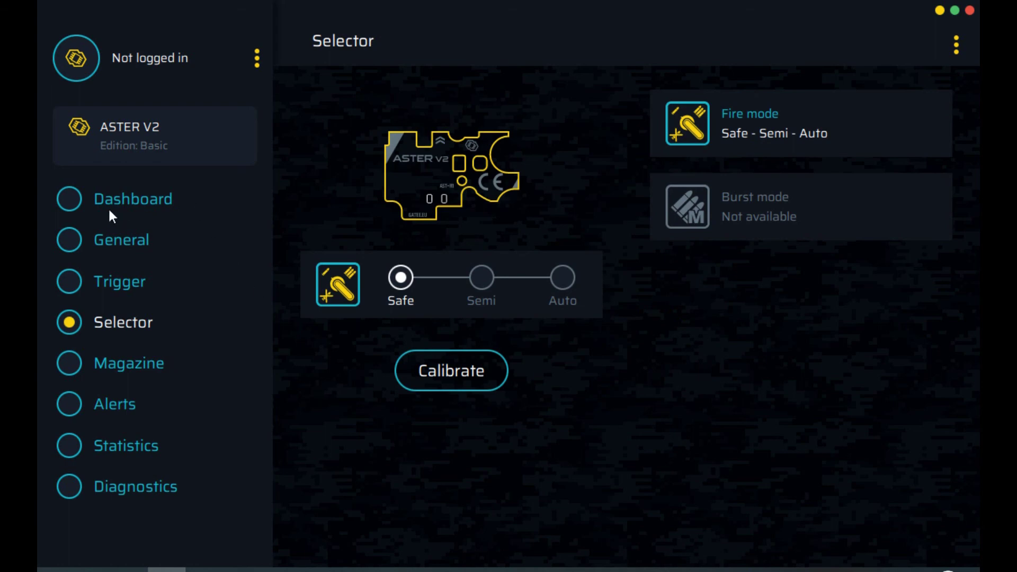
# Confirm ASTER firmware 3.0 on the Dashboard, then check LiPo protection at 3.2 V under General
pyautogui.click(78, 197)
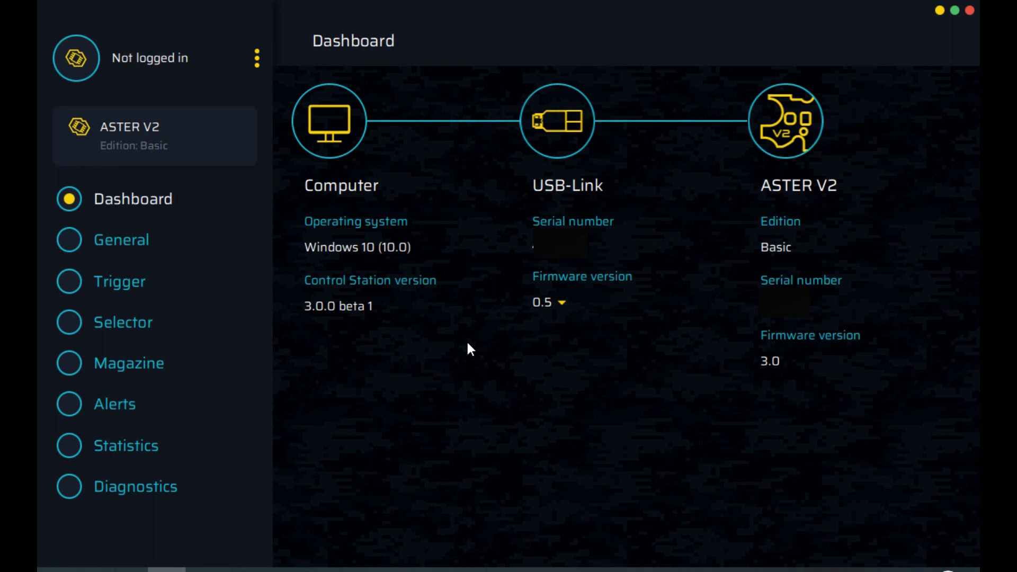
pyautogui.click(70, 246)
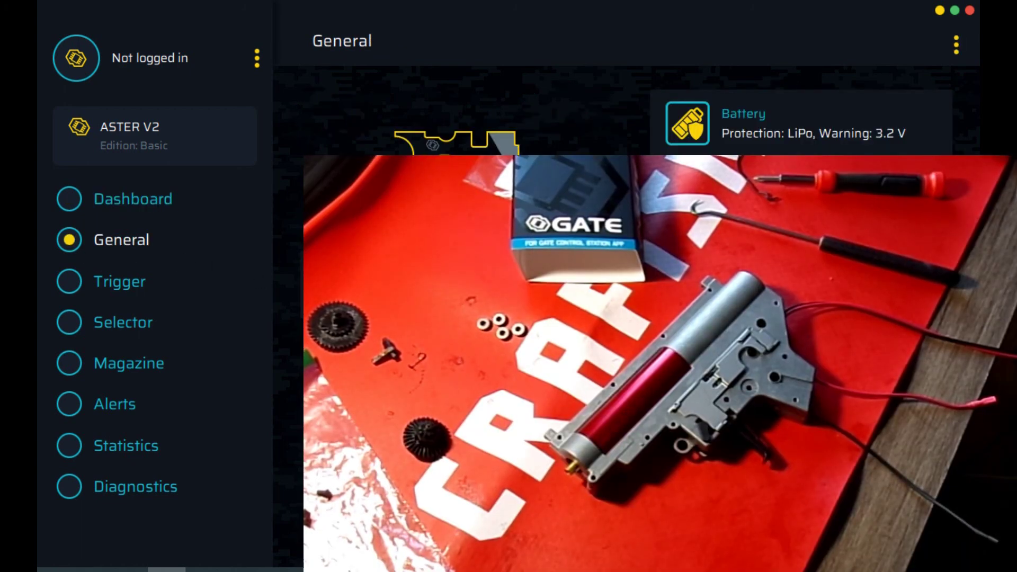